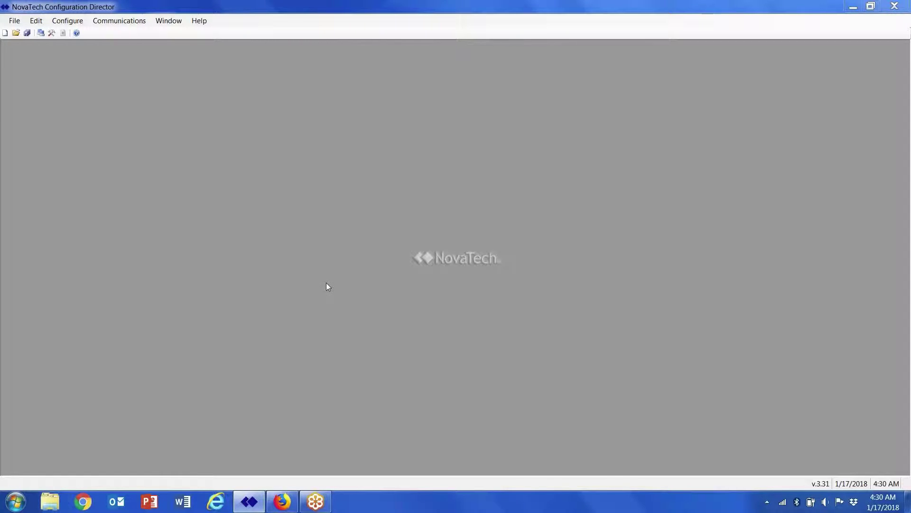
Step: Open the Alarm/Archive/Retentive add-on of DEMO_BiView_SCADA_3_9.ncd and maximize the AAR Slave port window
click(69, 22)
mouse_move(76, 33)
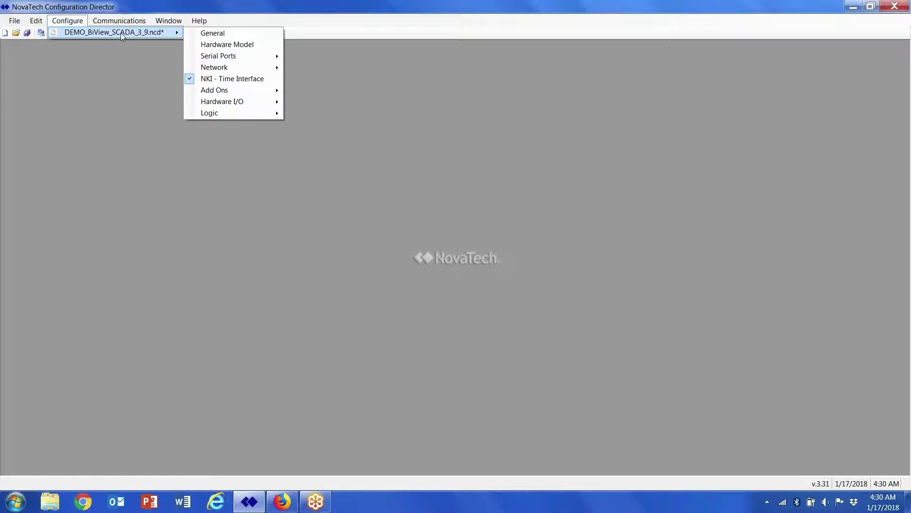
mouse_move(232, 91)
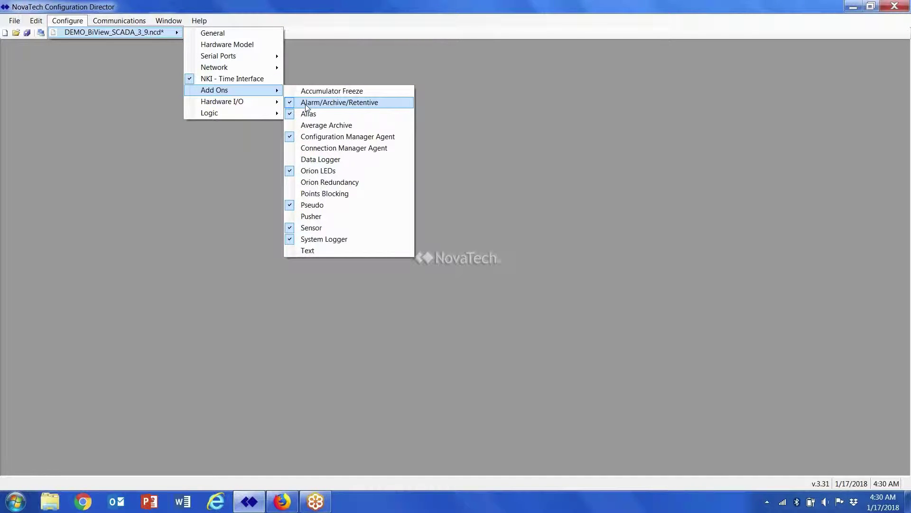
click(290, 103)
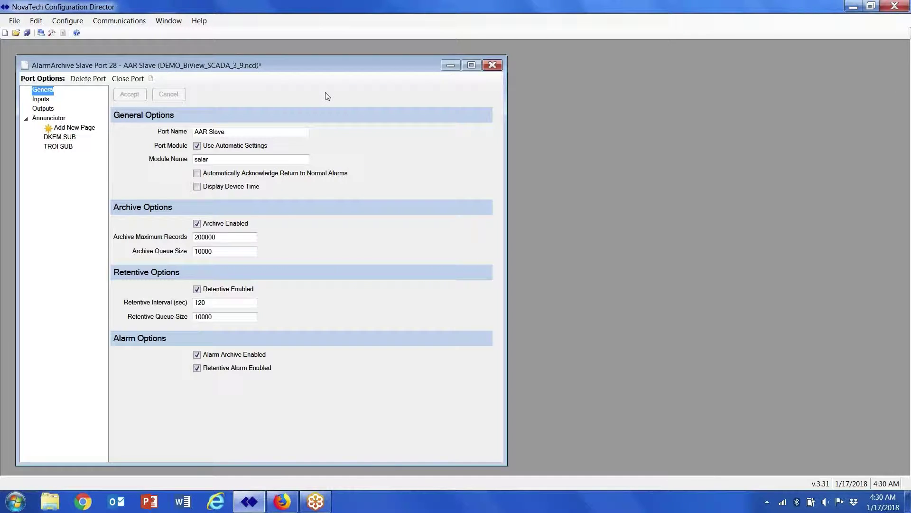
click(471, 65)
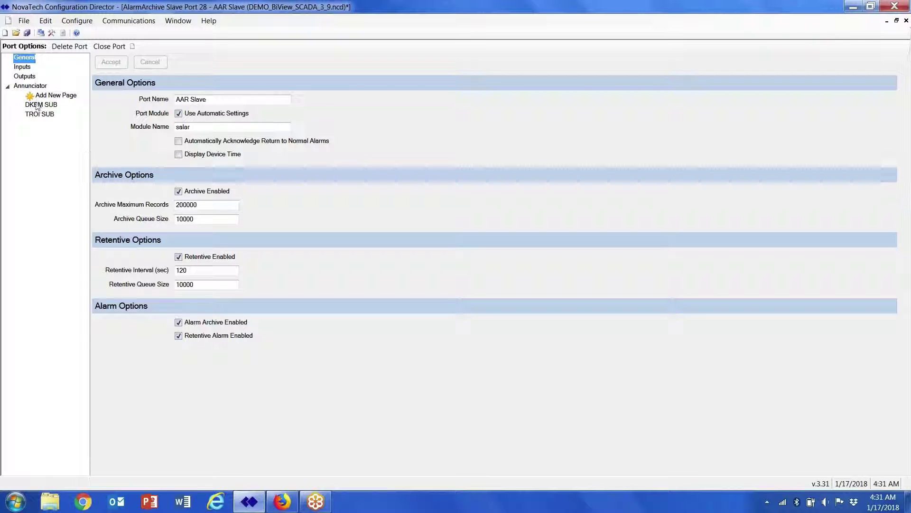
Step: Show the Inputs page listing the AAR Slave port's 37 configured points
click(23, 67)
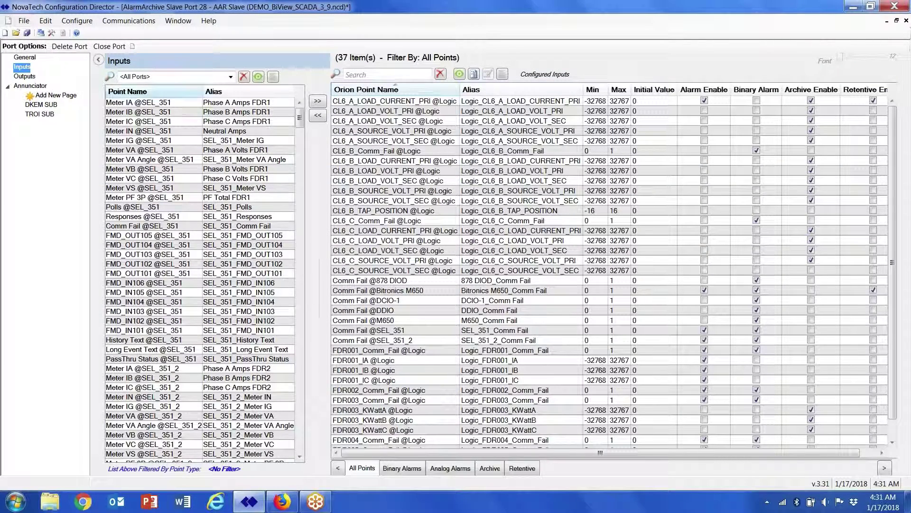
click(77, 20)
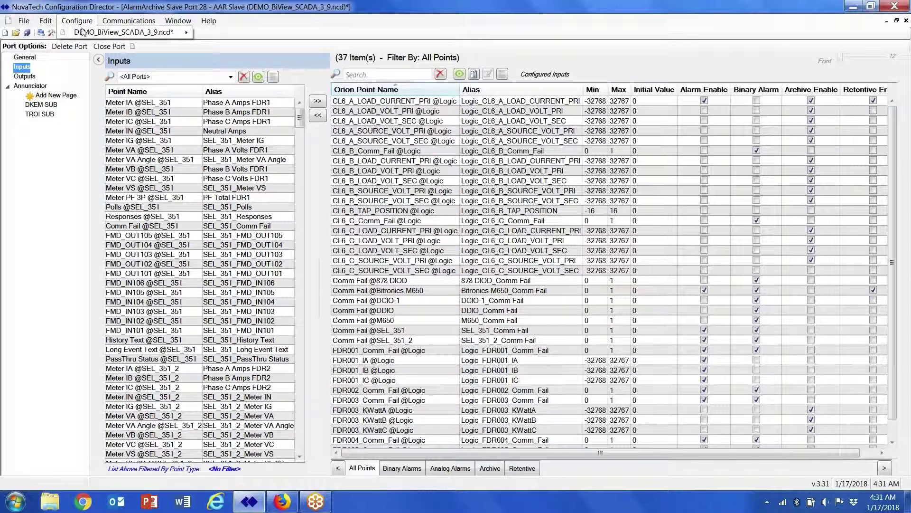
mouse_move(85, 31)
mouse_move(234, 58)
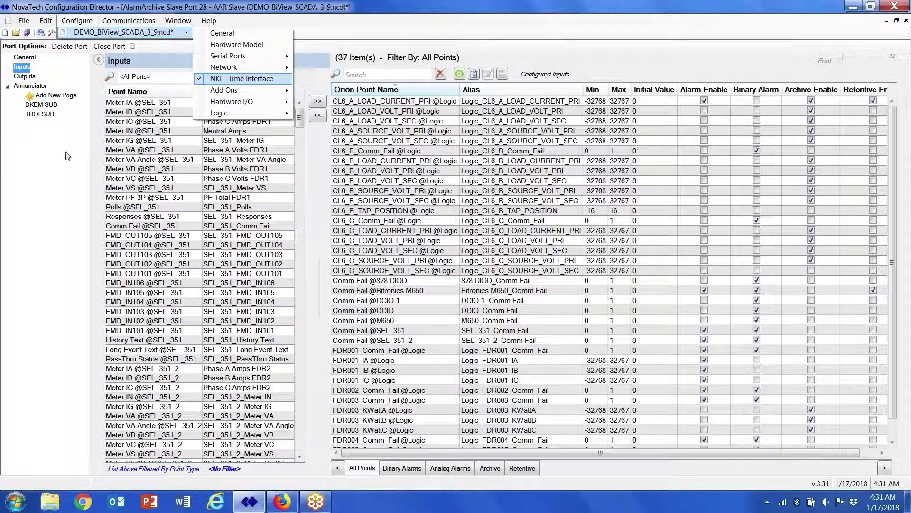
click(29, 149)
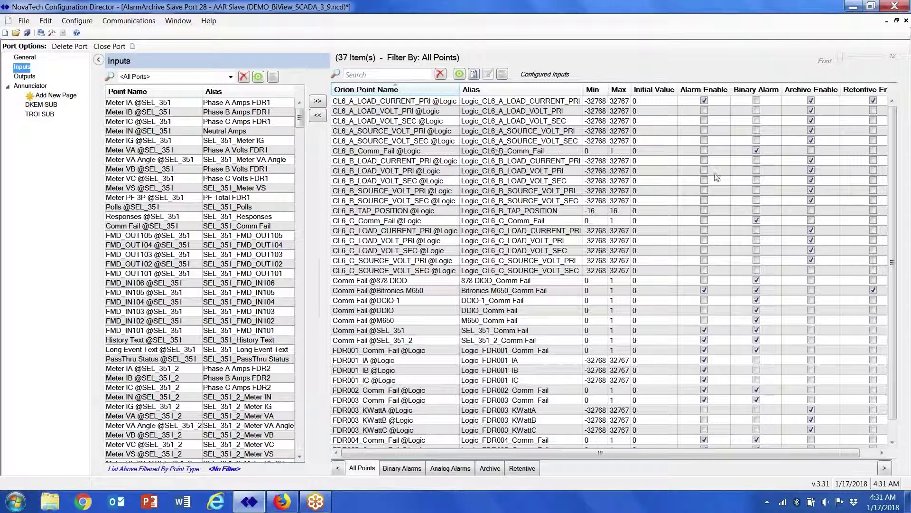
Step: Widen the Configured Inputs grid to reveal the alarm, archive and retentive enable columns
click(853, 7)
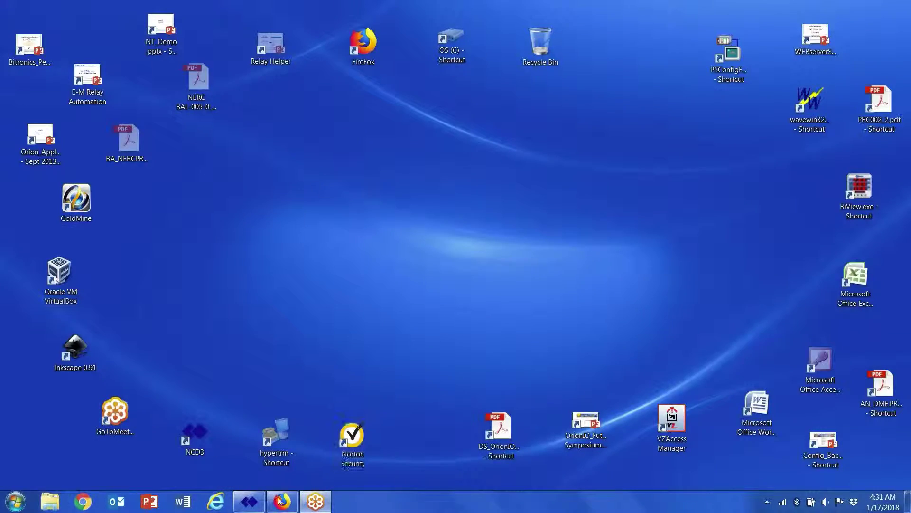
click(248, 502)
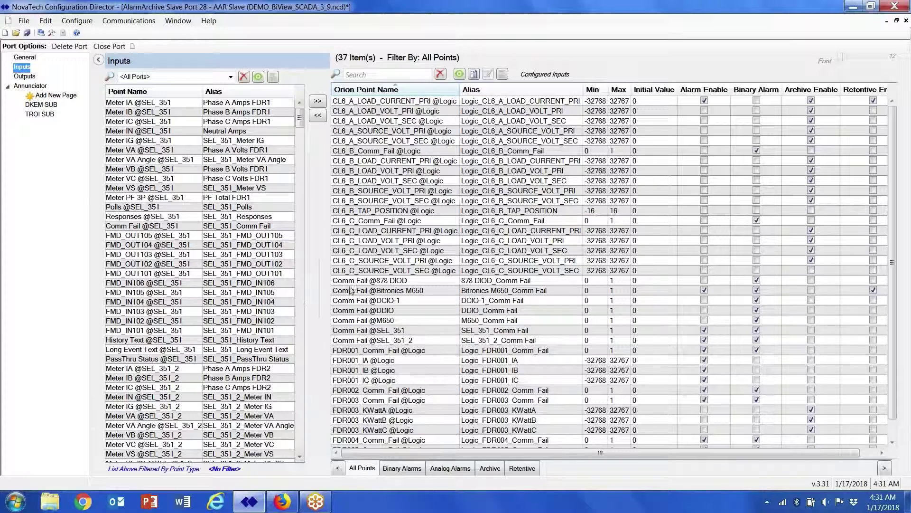
drag(319, 286, 195, 286)
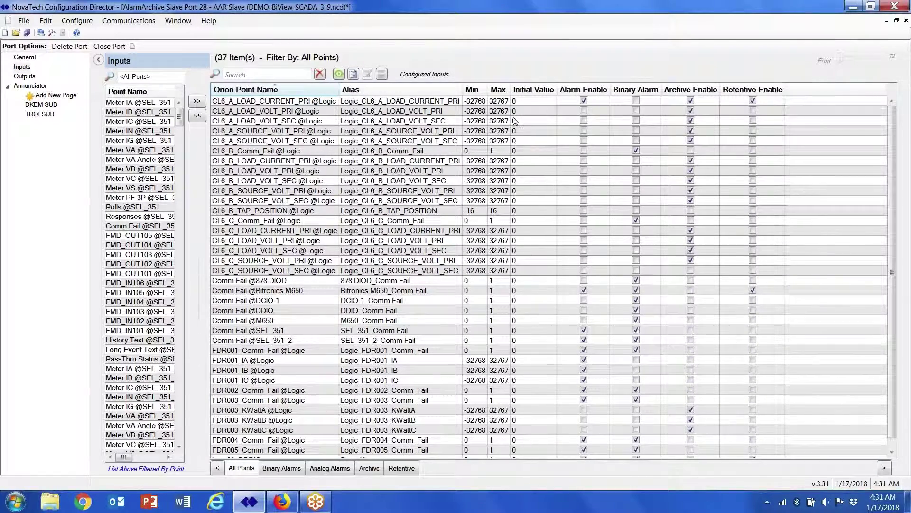
Step: On the Archive tab, set CL6_A_LOAD_CURRENT_PRI to Timed archiving every 5 minutes
click(365, 469)
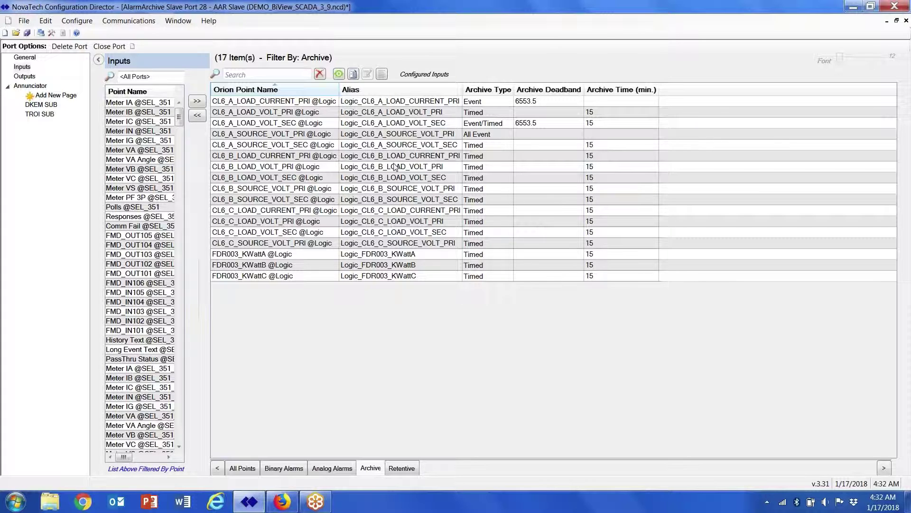
click(503, 102)
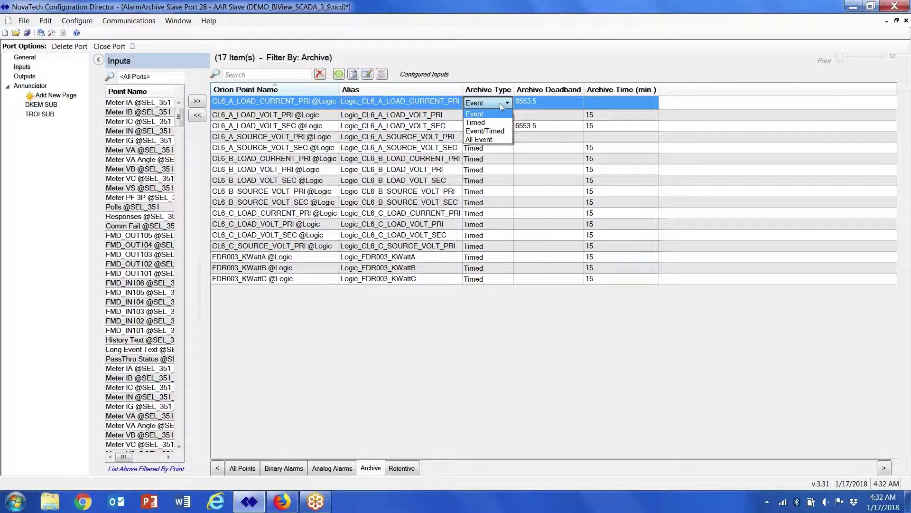
click(477, 122)
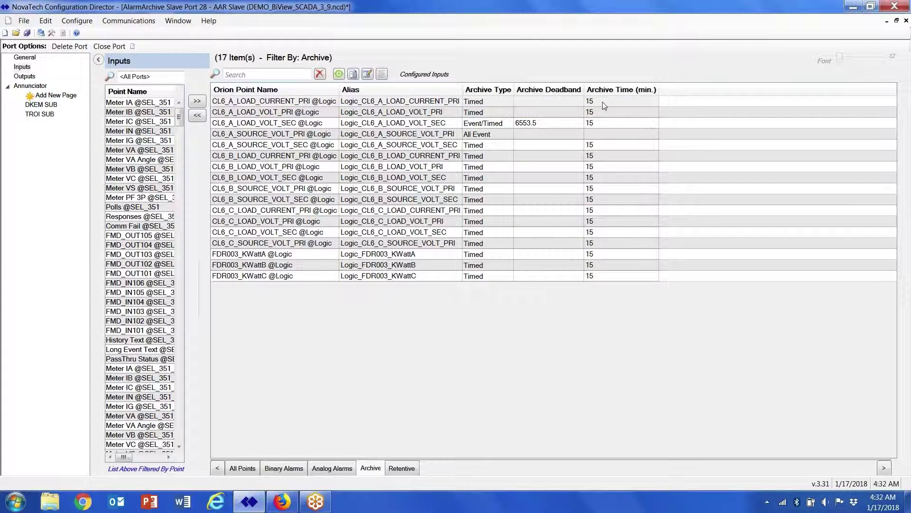
click(604, 101)
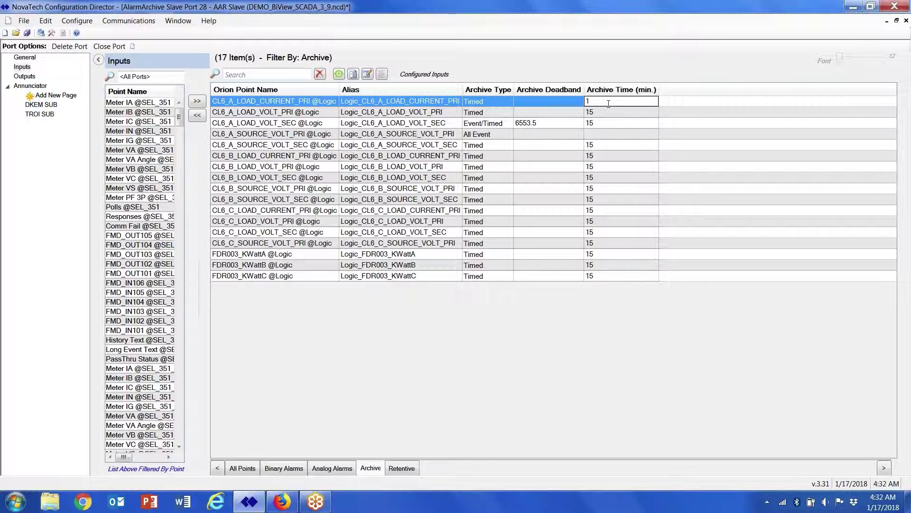
text(5)
Step: Set CL6_A_LOAD_VOLT_PRI to Event archiving with a 3276 deadband
click(492, 117)
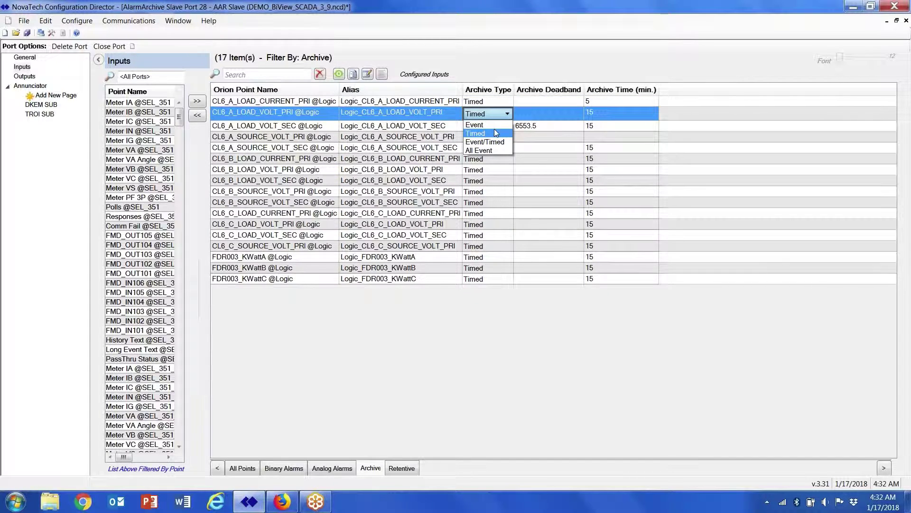
click(487, 124)
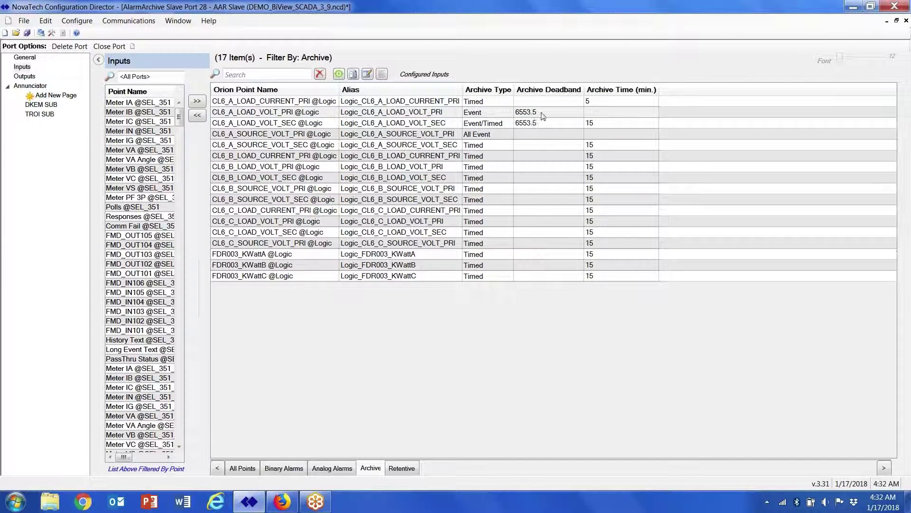
click(539, 114)
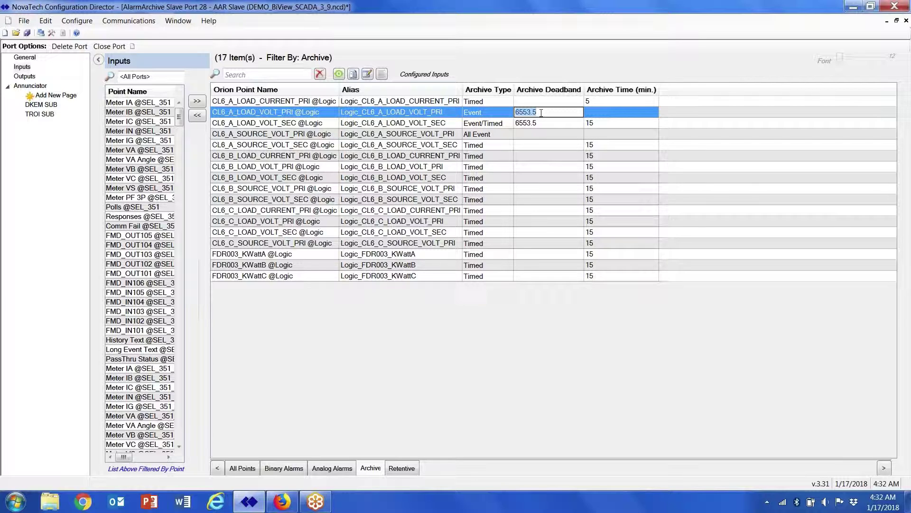
key(BackSpace)
click(496, 124)
click(532, 130)
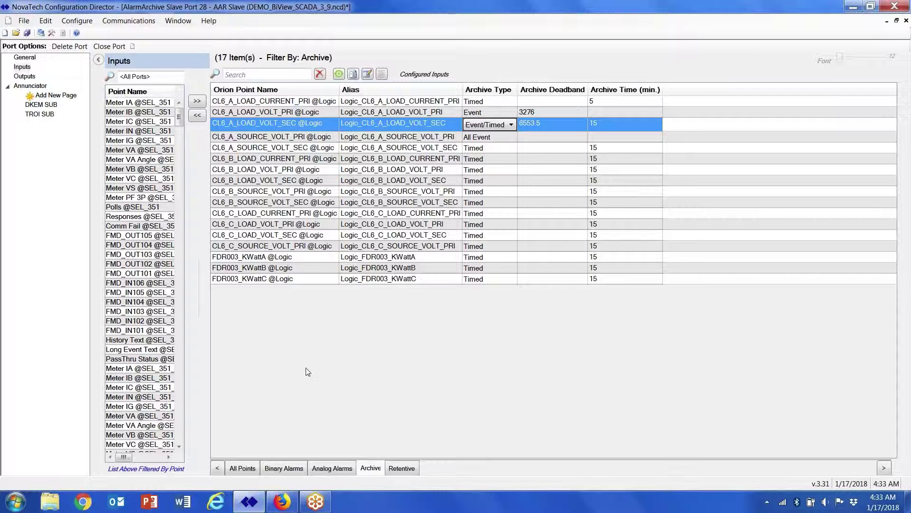
Step: In Firefox, check the OrionLX Alarms page, then open the Archive records from 2018-01-17
click(282, 504)
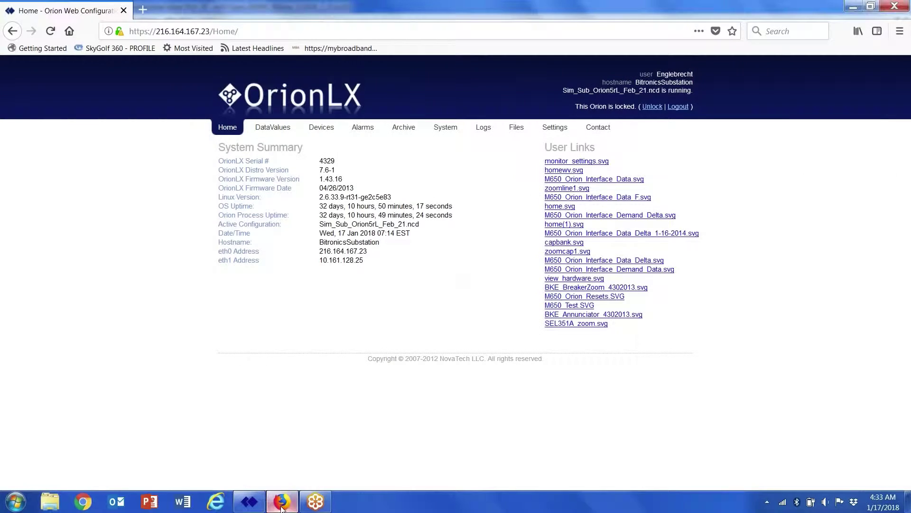
click(363, 128)
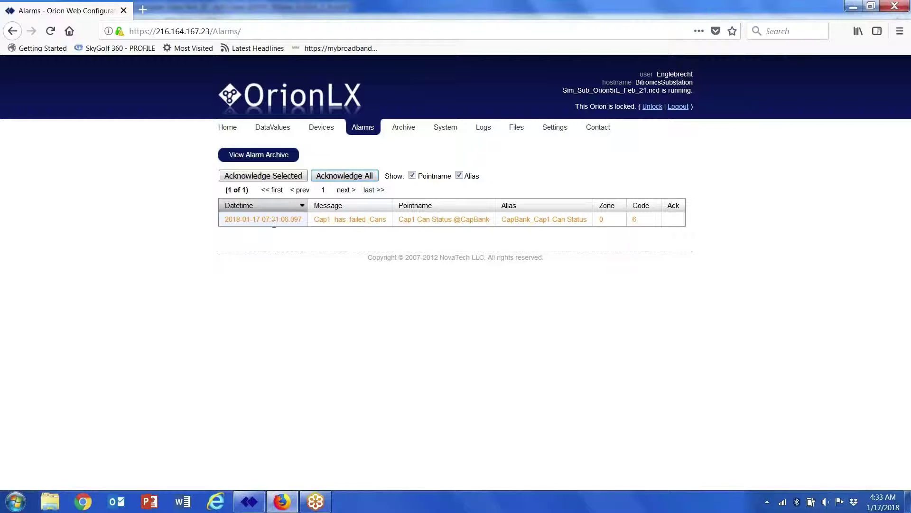
click(404, 128)
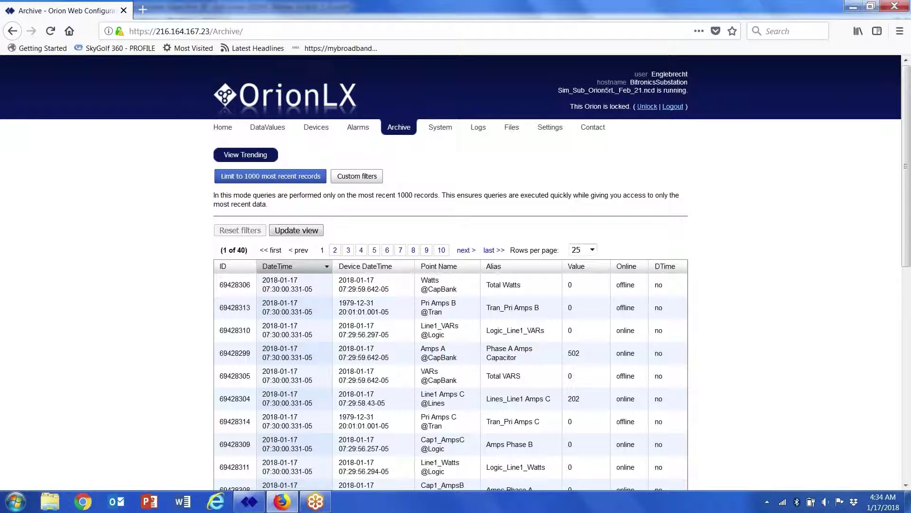
scroll(355, 310, down, 2)
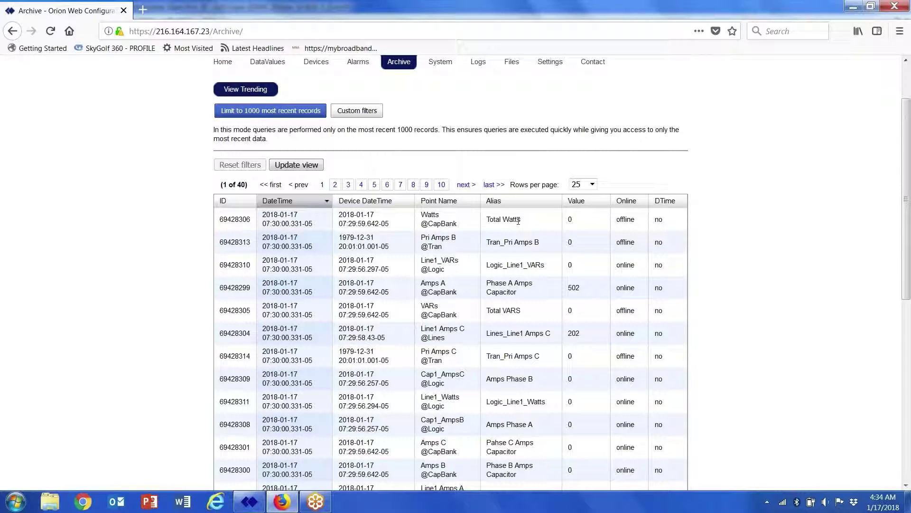
scroll(537, 233, down, 1)
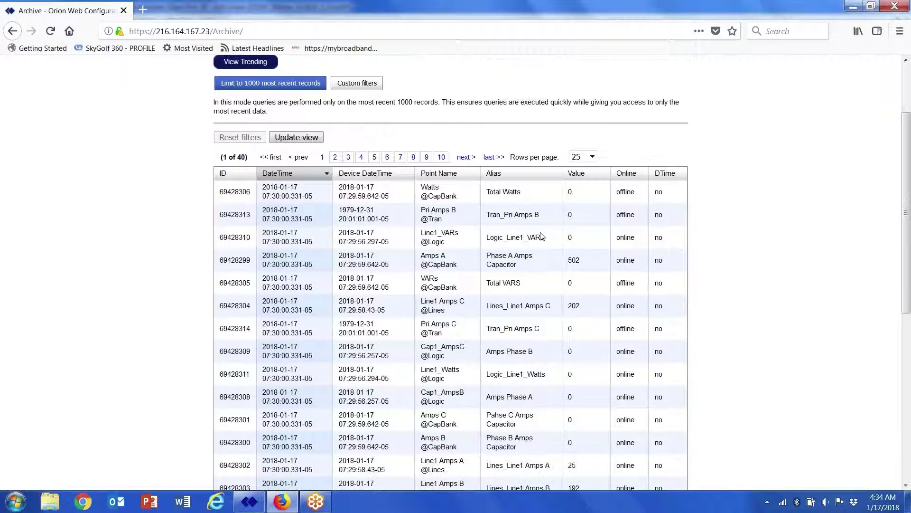
scroll(565, 258, down, 1)
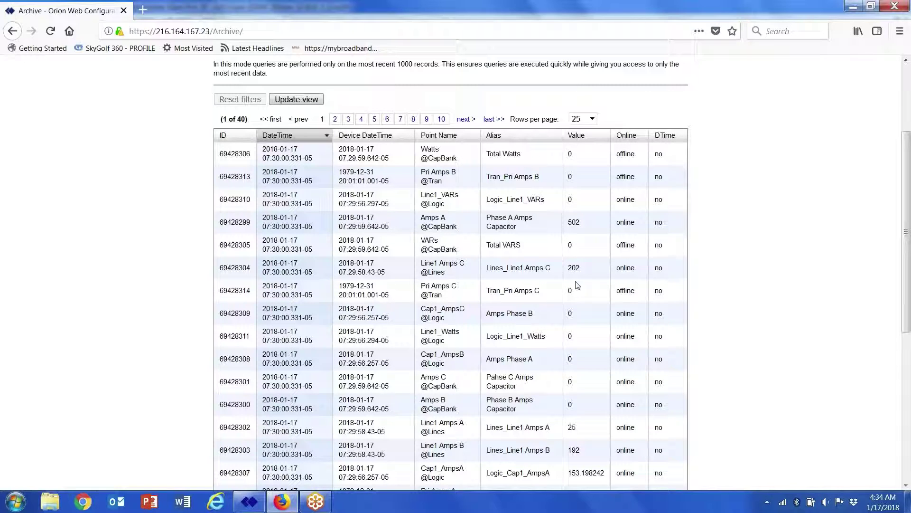
scroll(522, 258, down, 6)
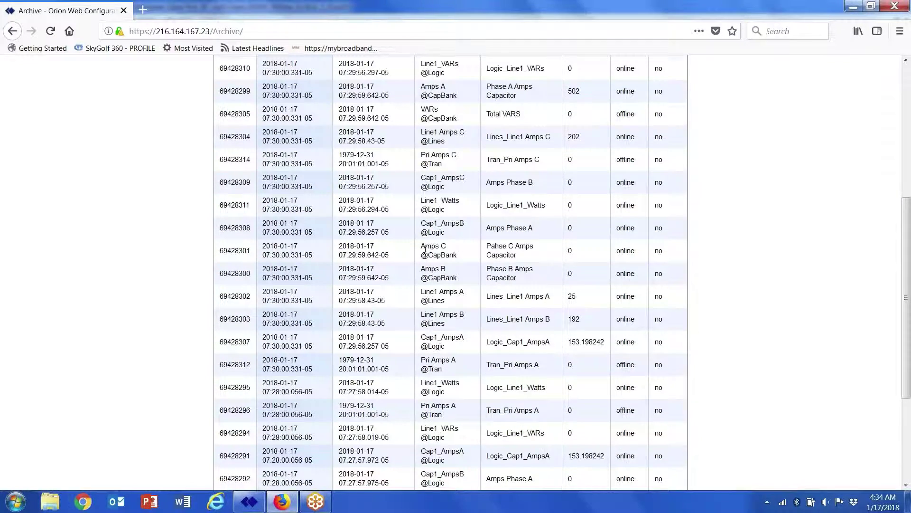
scroll(459, 246, down, 2)
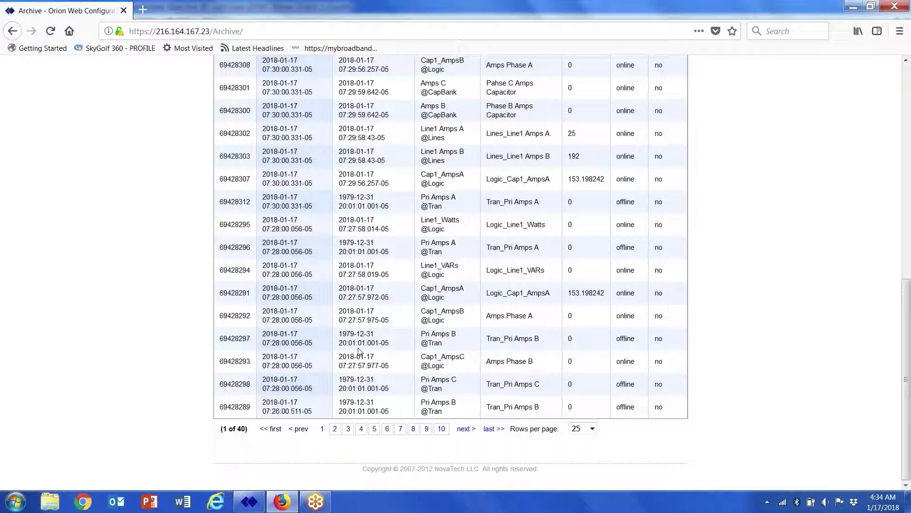
scroll(418, 349, up, 10)
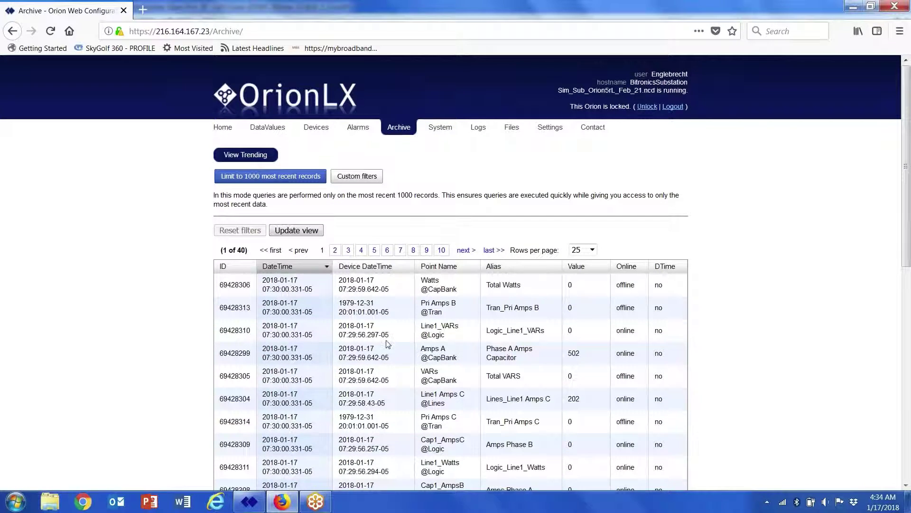
scroll(388, 330, down, 3)
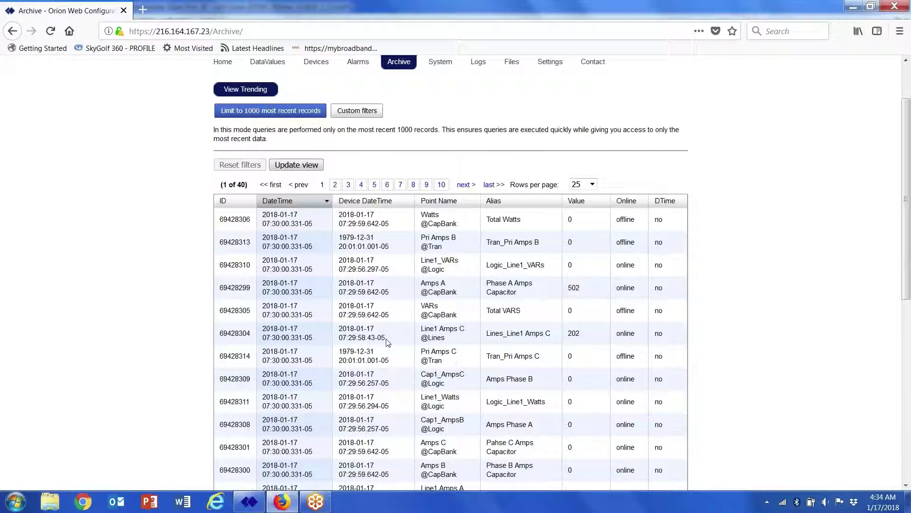
scroll(390, 331, down, 6)
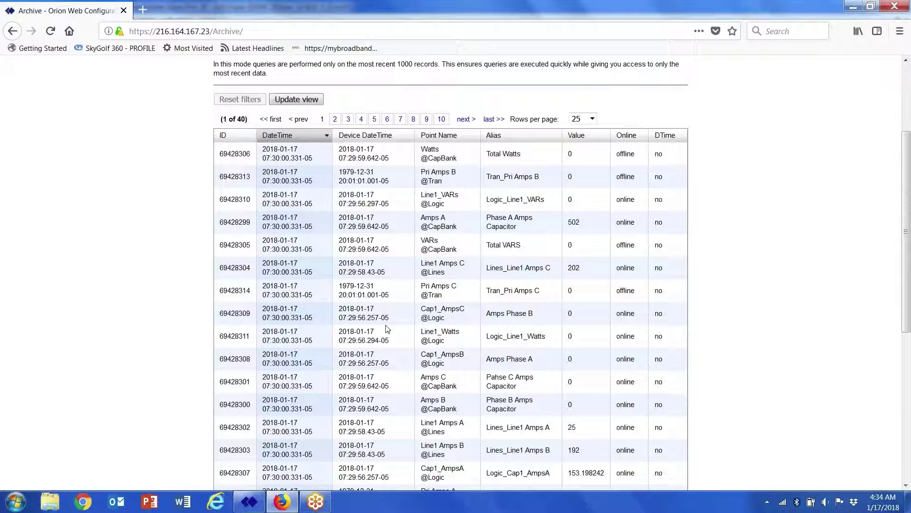
scroll(371, 401, down, 6)
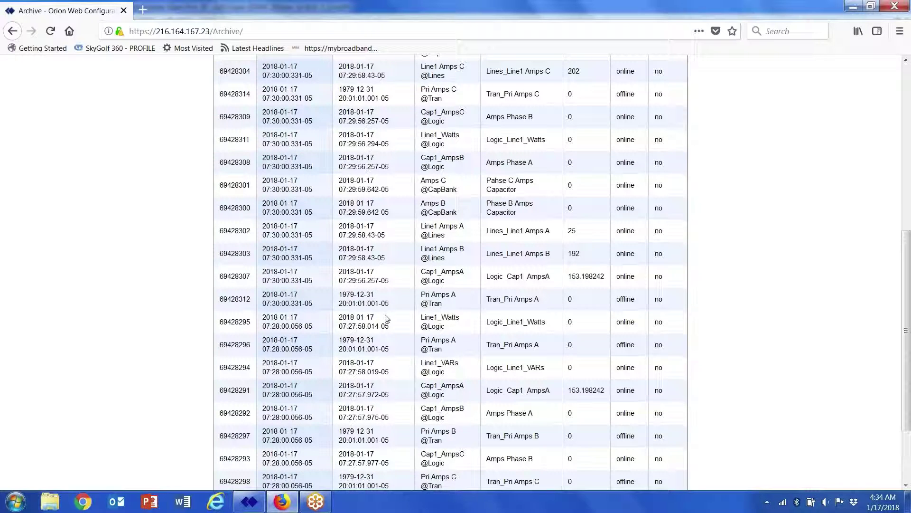
scroll(386, 319, down, 5)
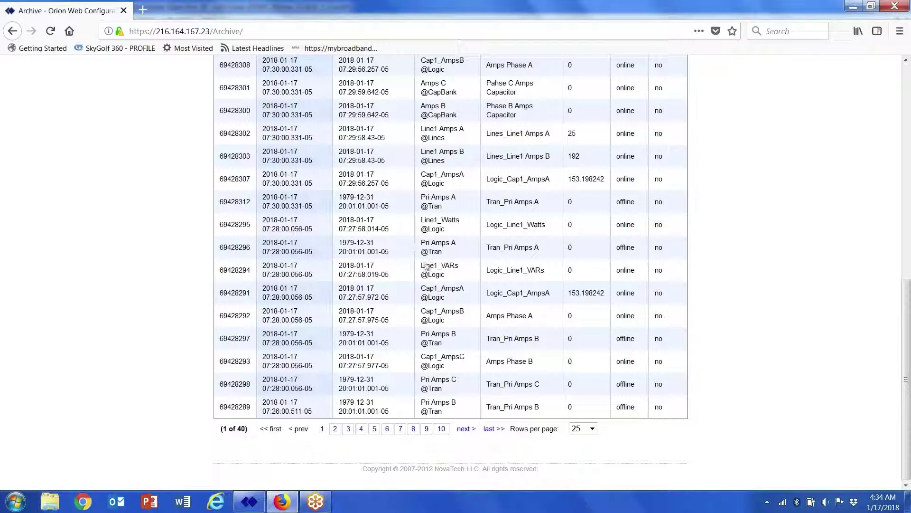
scroll(426, 266, up, 5)
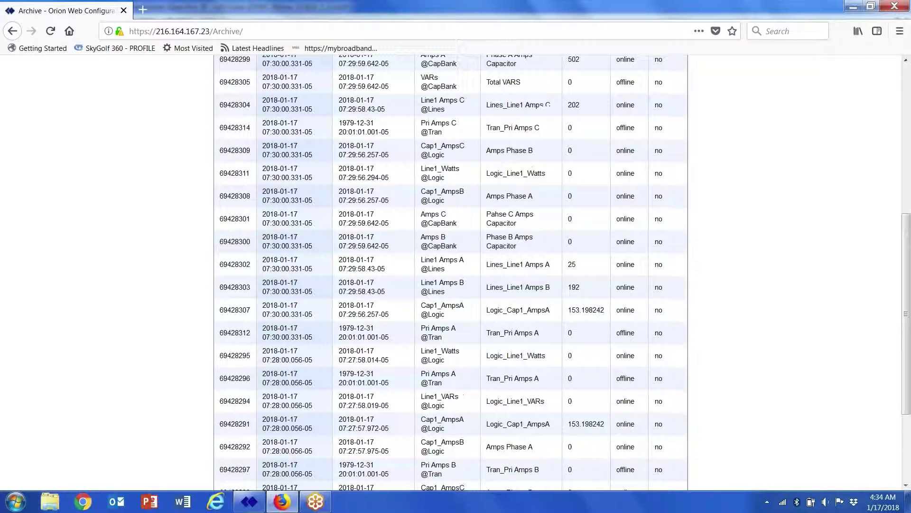
scroll(426, 267, up, 6)
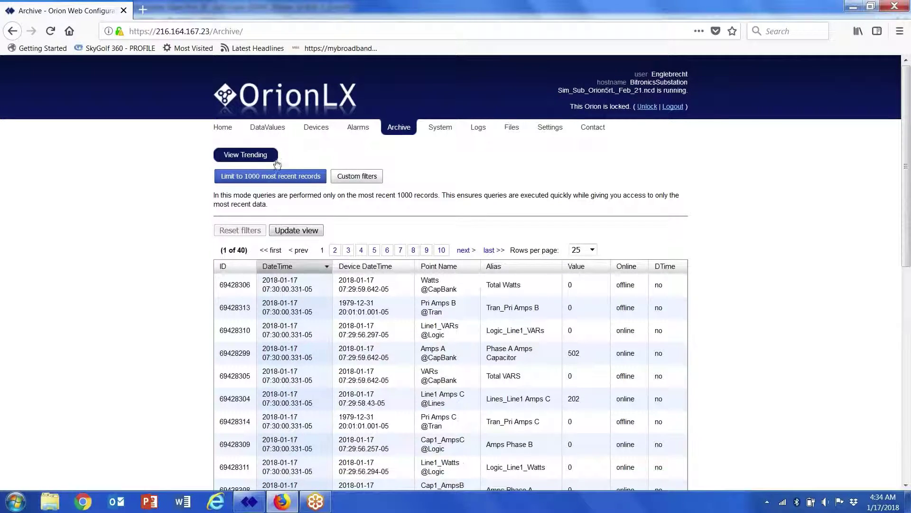
Step: Open Trending and set the date range from 2018-1-15 to 2018-1-17
click(236, 156)
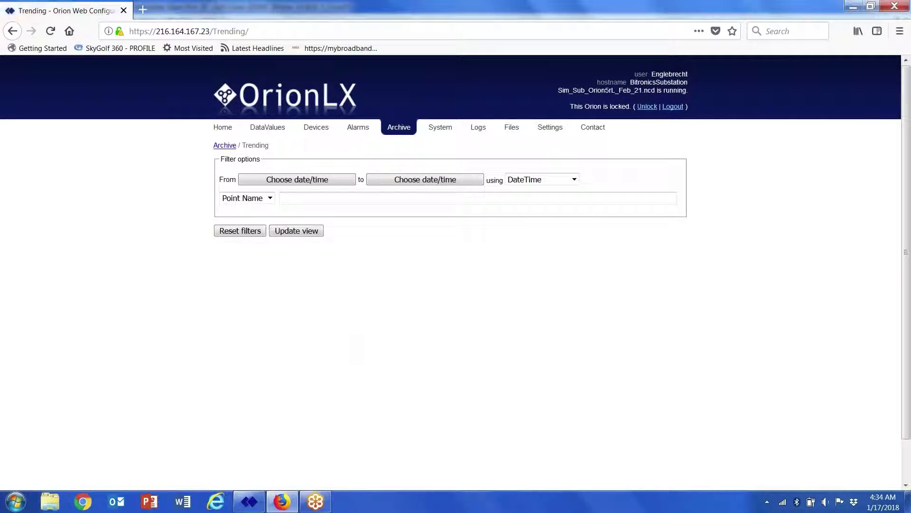
click(299, 181)
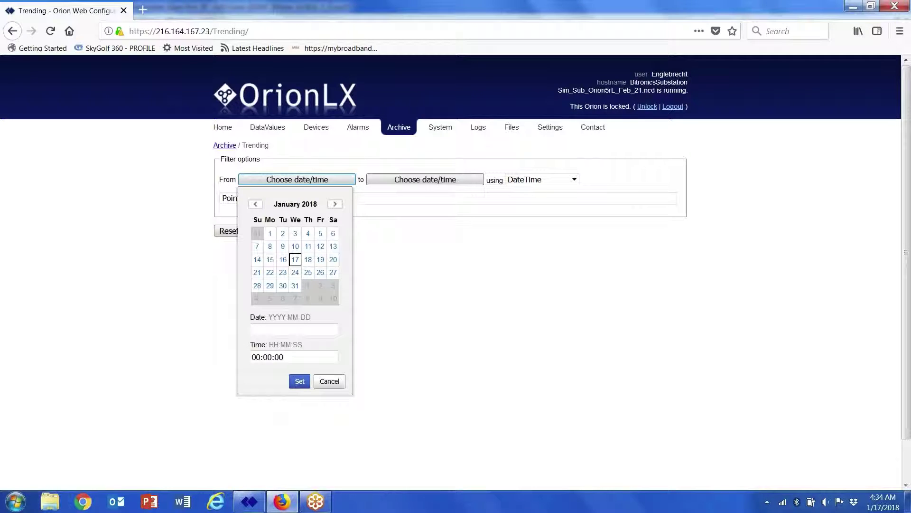
click(269, 259)
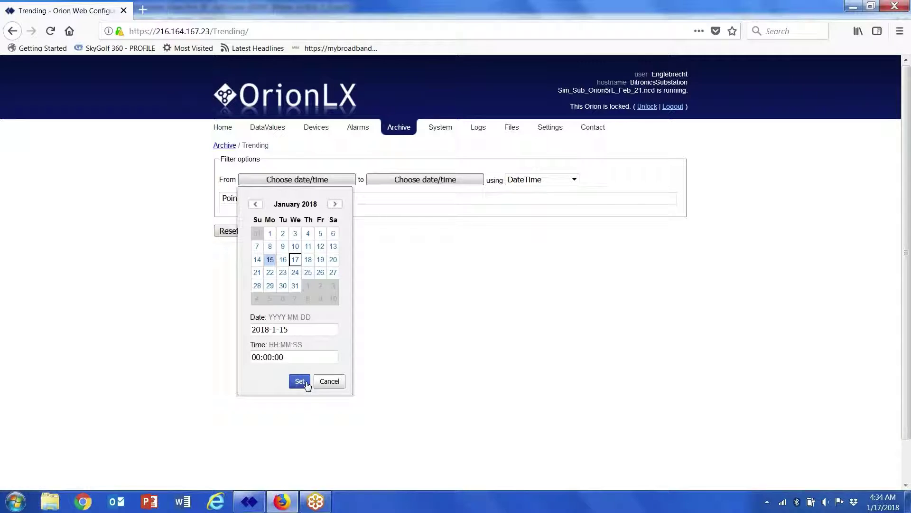
click(300, 381)
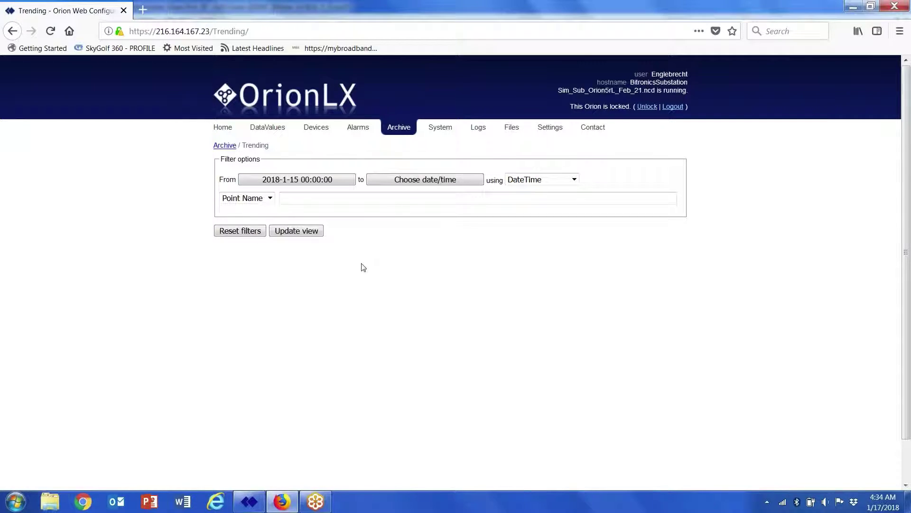
click(418, 181)
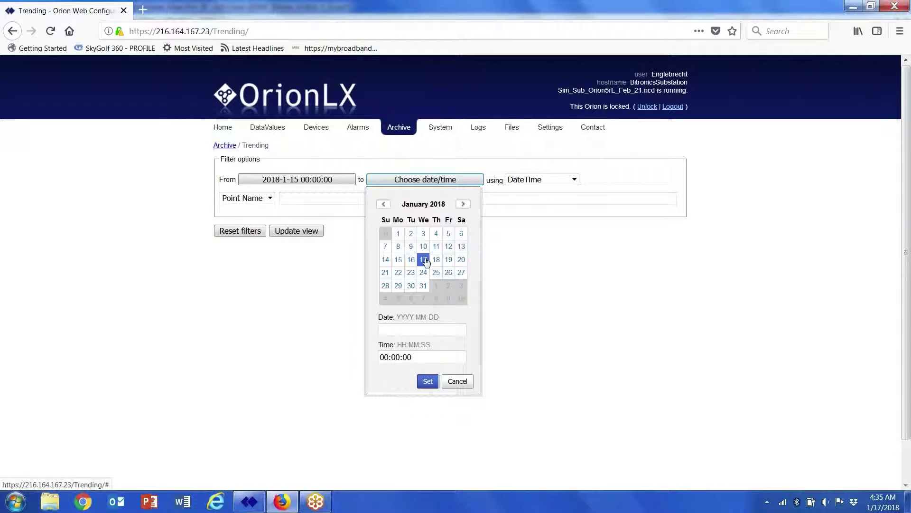
click(425, 259)
click(428, 381)
click(299, 198)
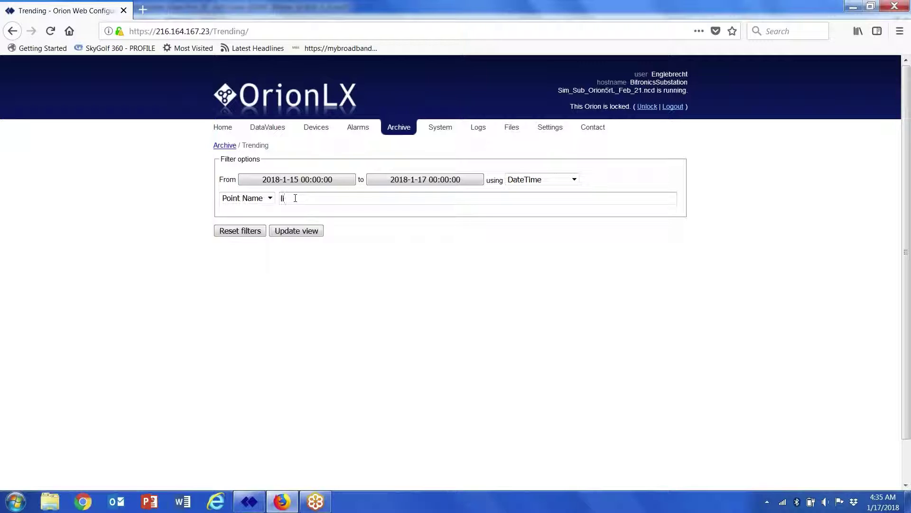
key(BackSpace)
key(BackSpace)
text(Li)
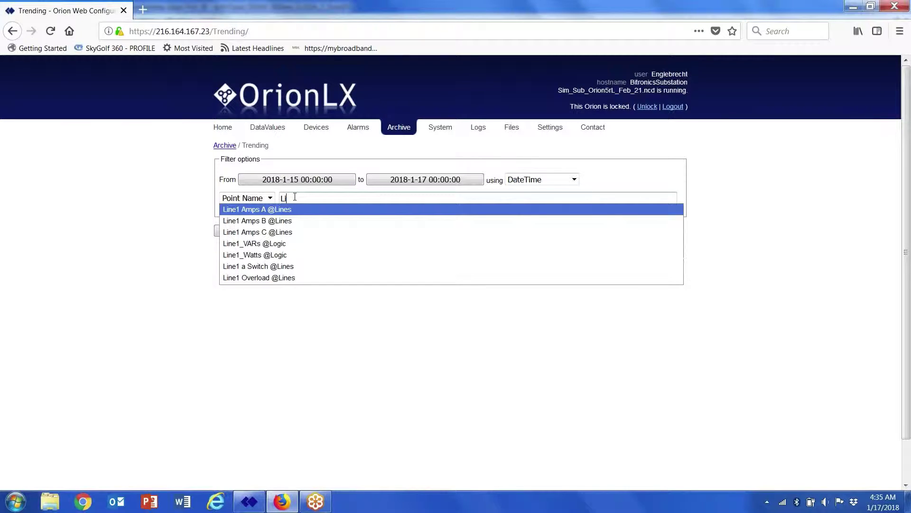
click(241, 212)
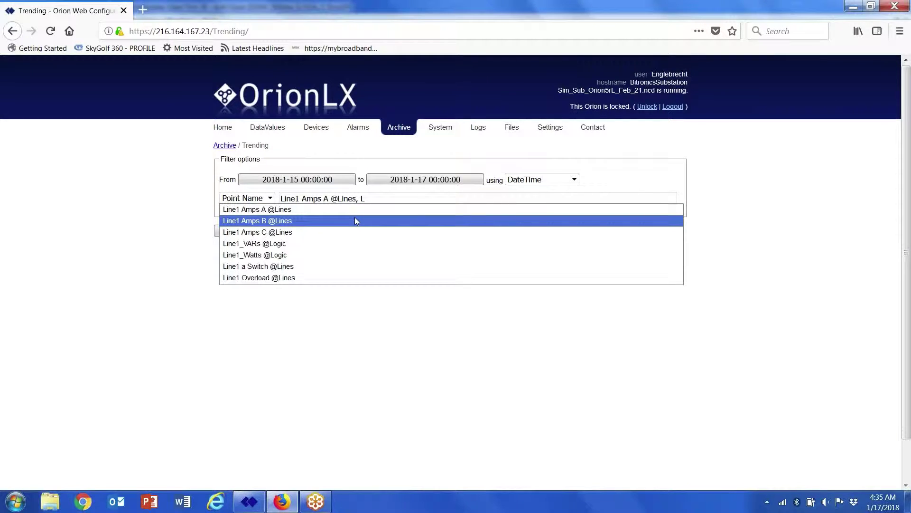
click(268, 221)
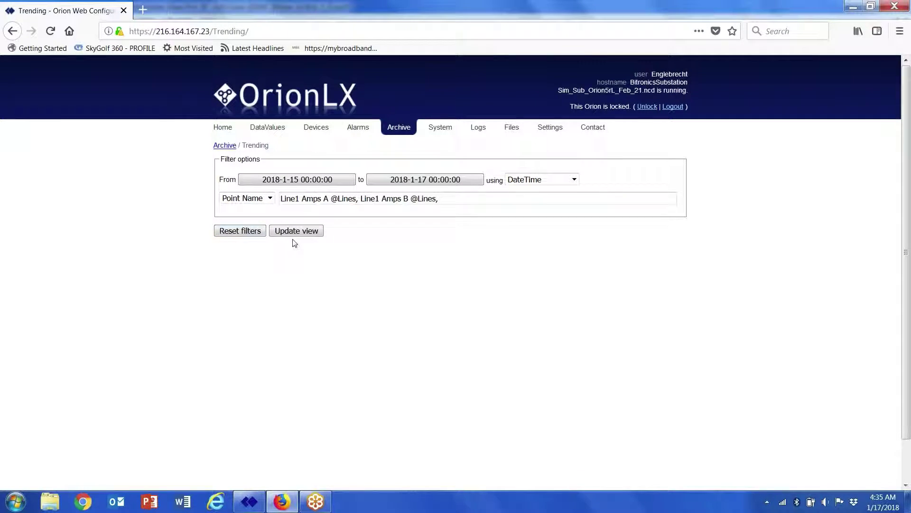
click(295, 232)
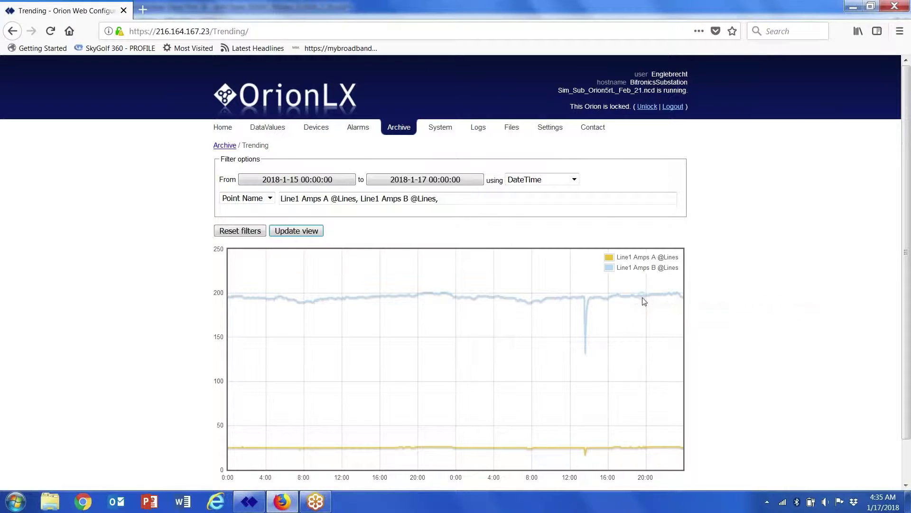
Step: Read the Line1 Amps B trend value, about 197.00 at 16 Jan 2018 19:35
mouse_move(643, 301)
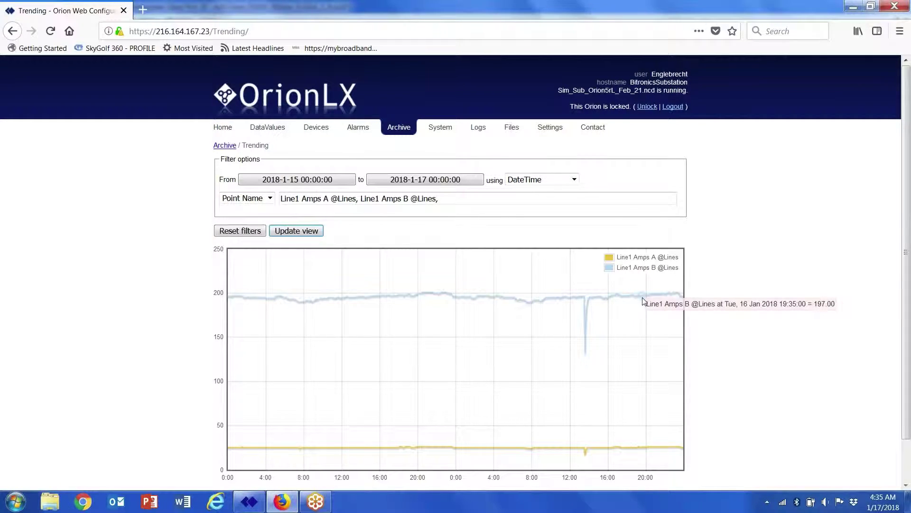